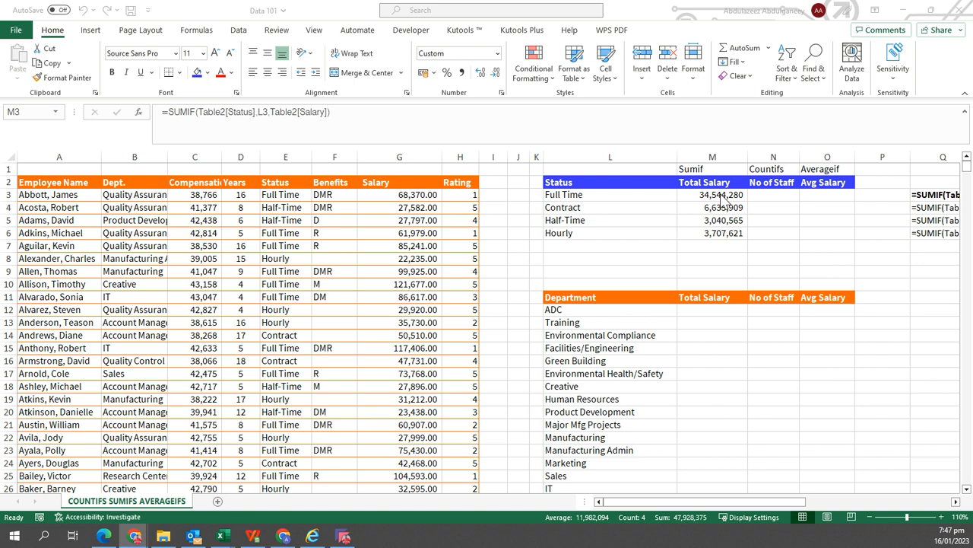
Step: Undo the SUMIF entries in the Status summary's Total Salary cells M3:M6
click(722, 197)
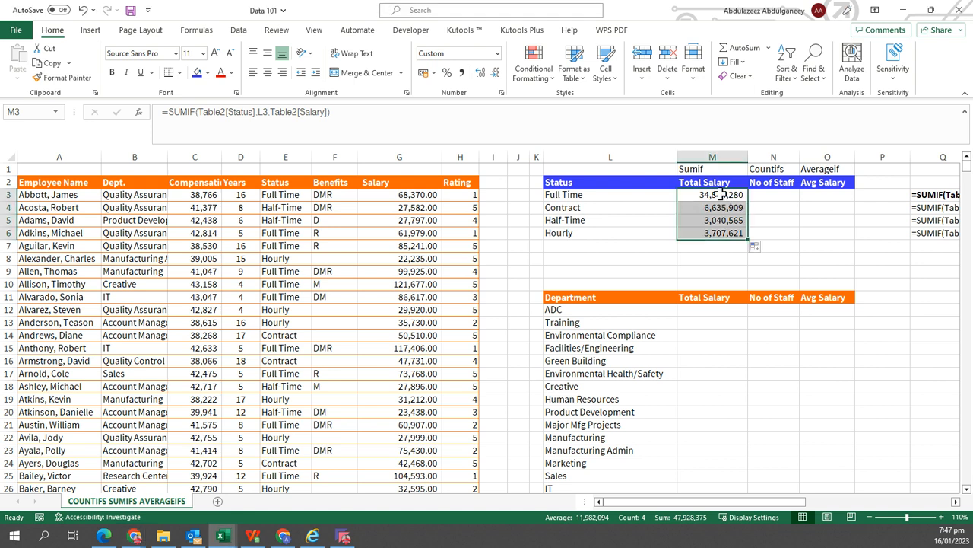
key(ctrl+z)
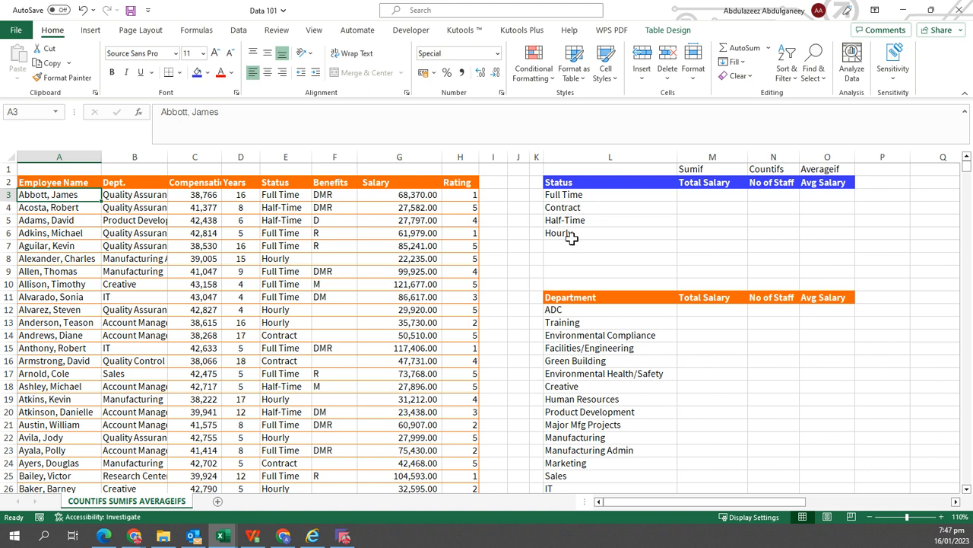
Step: Turn on filtering for the employee table and filter the Status column to show only Contract
click(289, 181)
key(ctrl+shift+l)
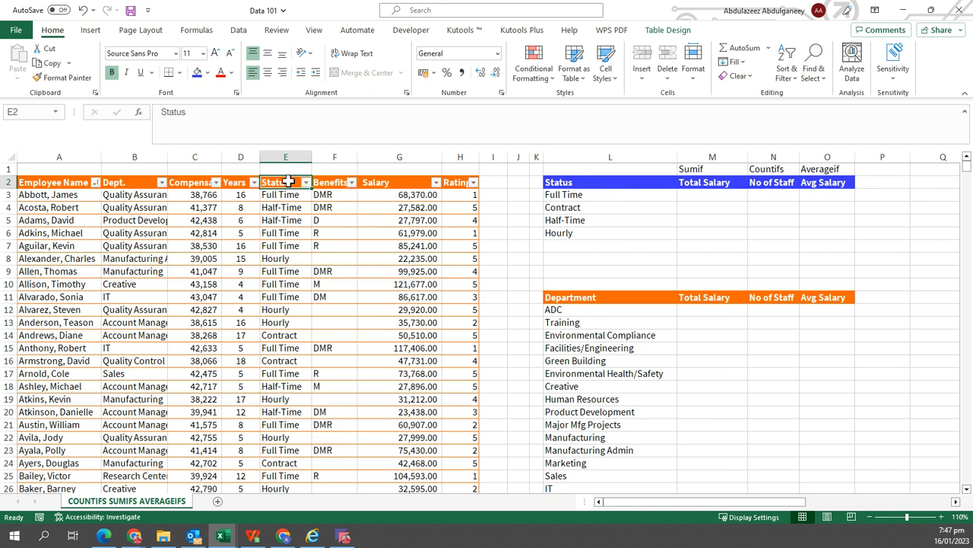
click(305, 182)
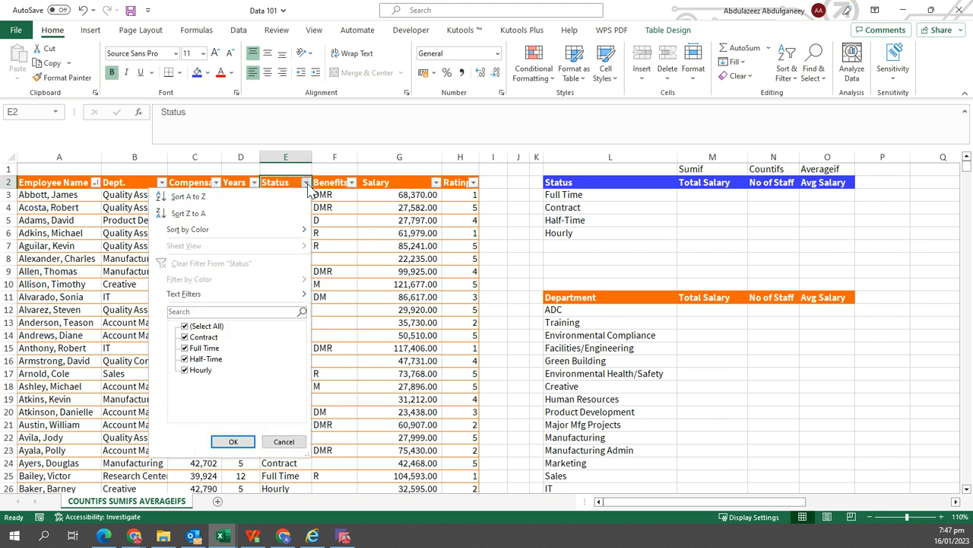
click(185, 326)
click(188, 337)
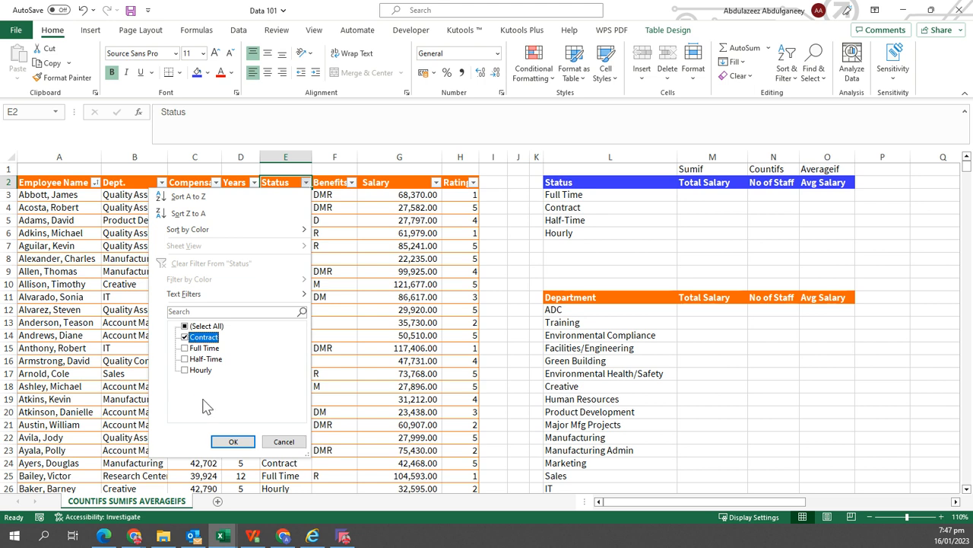
click(229, 442)
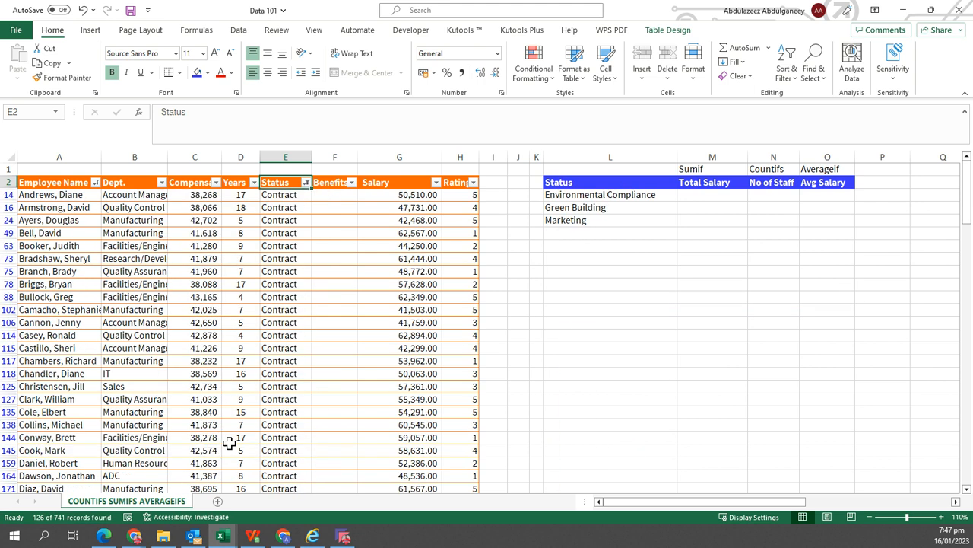
Step: Select all filtered Contract salaries in the Salary column to check their sum, and remove the table's filter
key(Right)
key(Right)
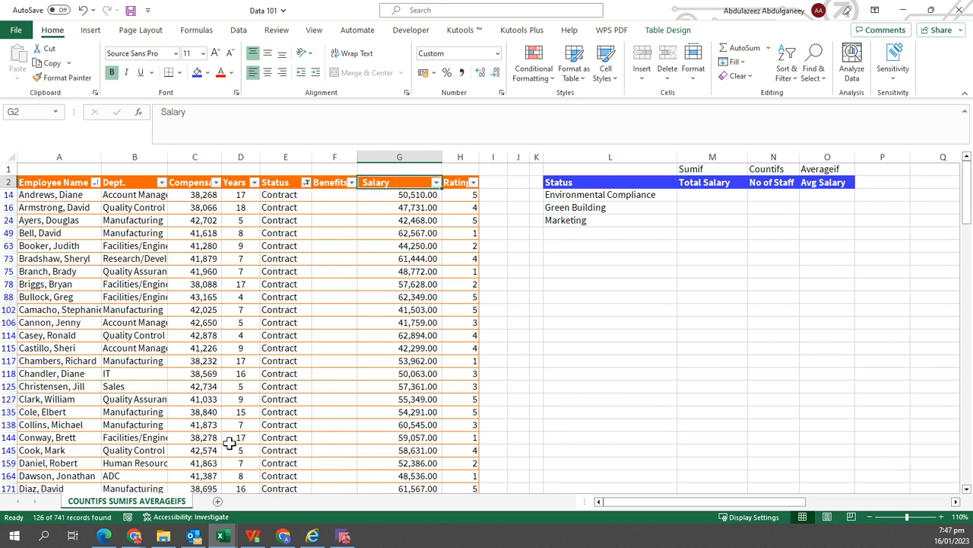
key(Down)
key(ctrl+shift+Down)
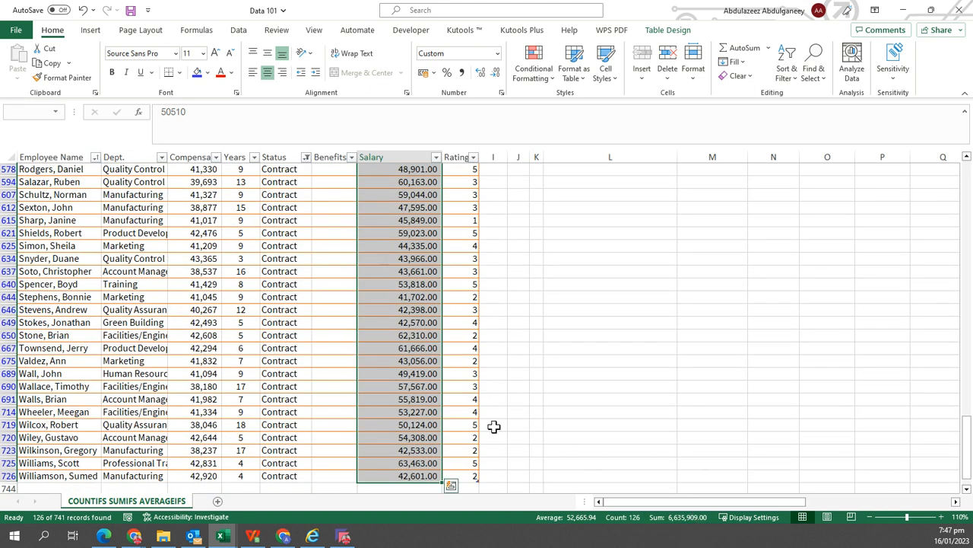
key(ctrl+Up)
key(ctrl+shift+l)
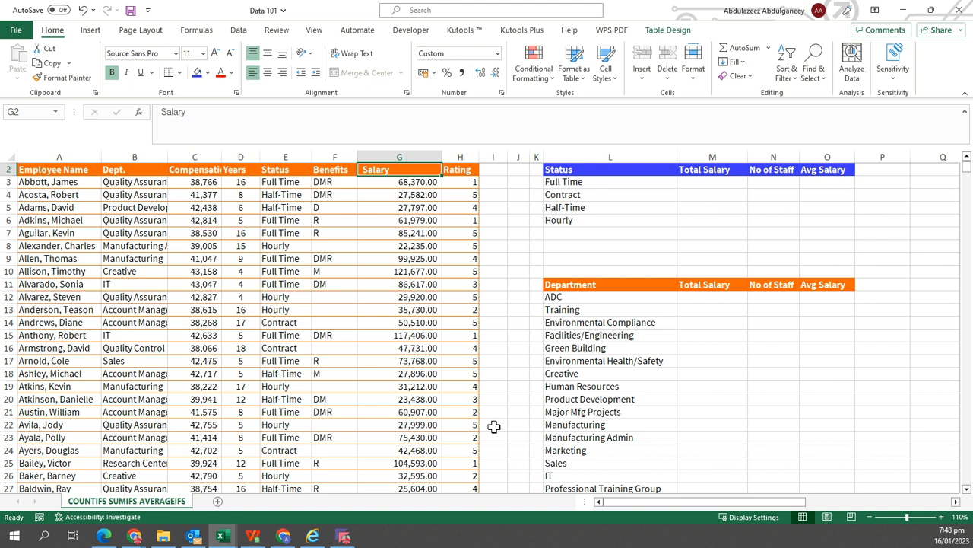
Step: Enter =SUMIF(Table2[Status],L3,Table2[Salary]) in M3 and fill it down to M6 for all four statuses
click(709, 183)
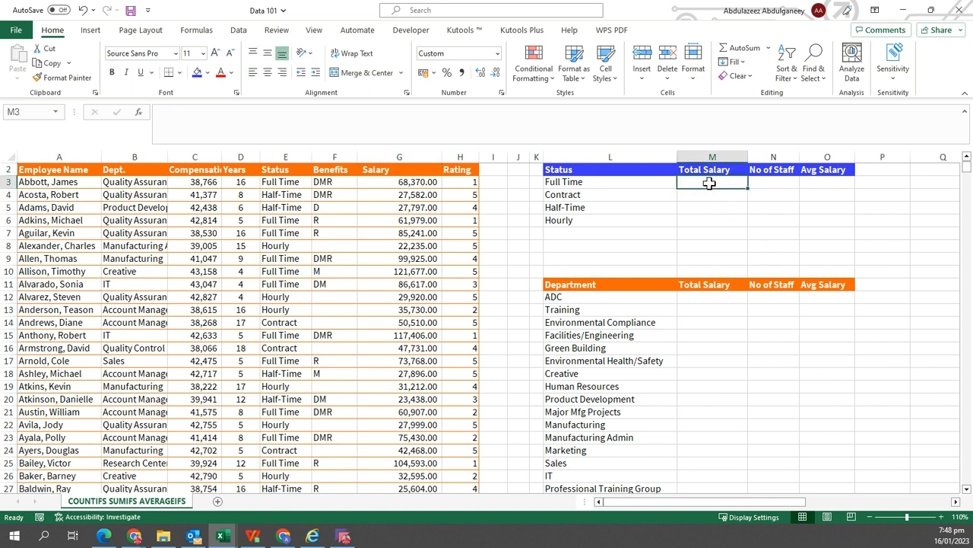
click(967, 158)
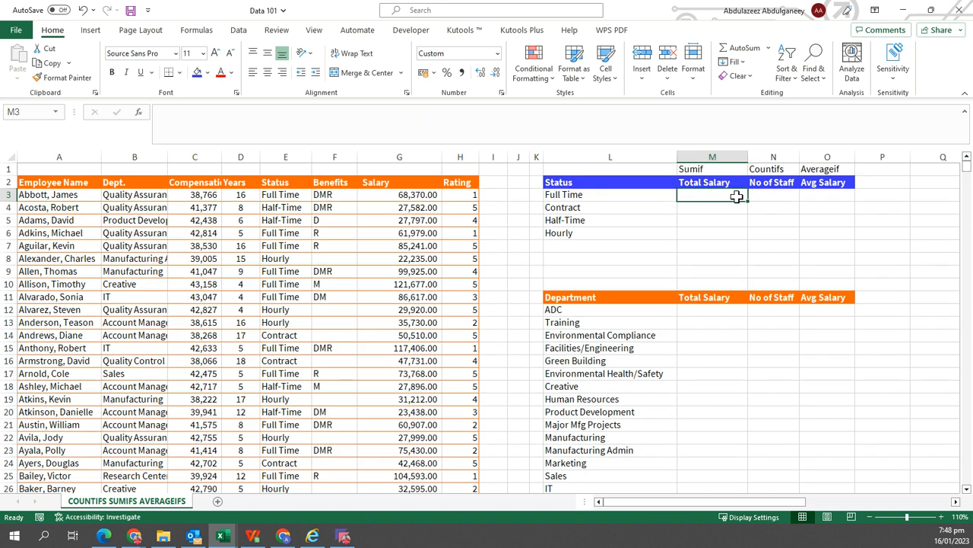
text(=su)
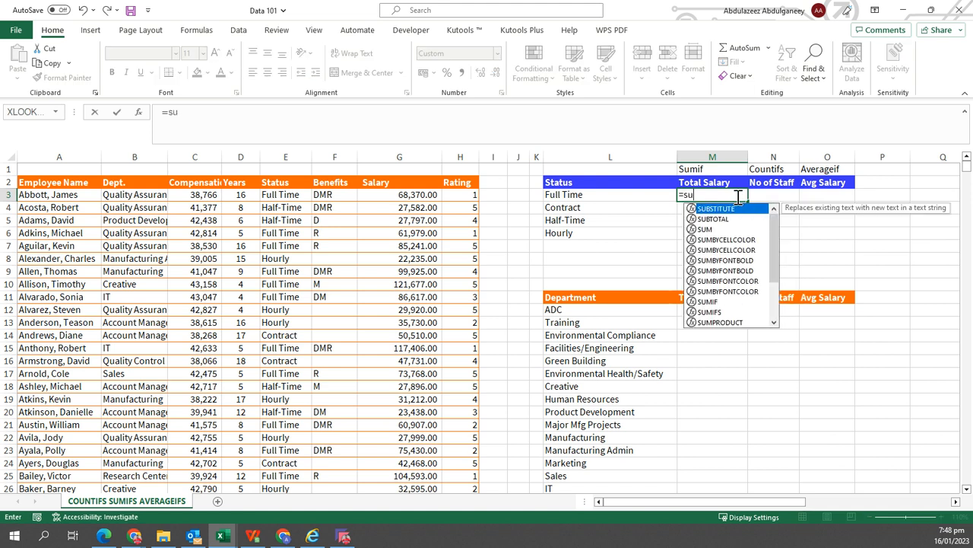
text(mif)
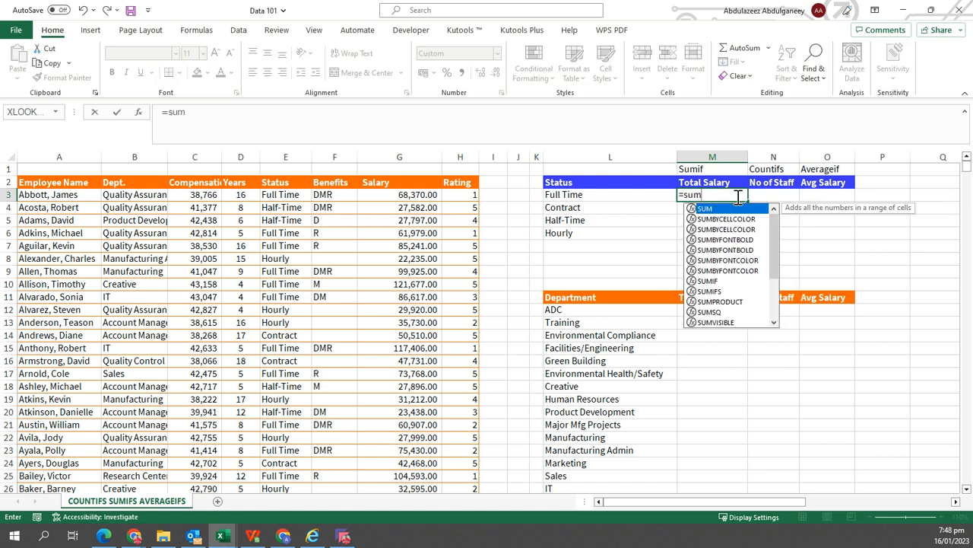
key(Tab)
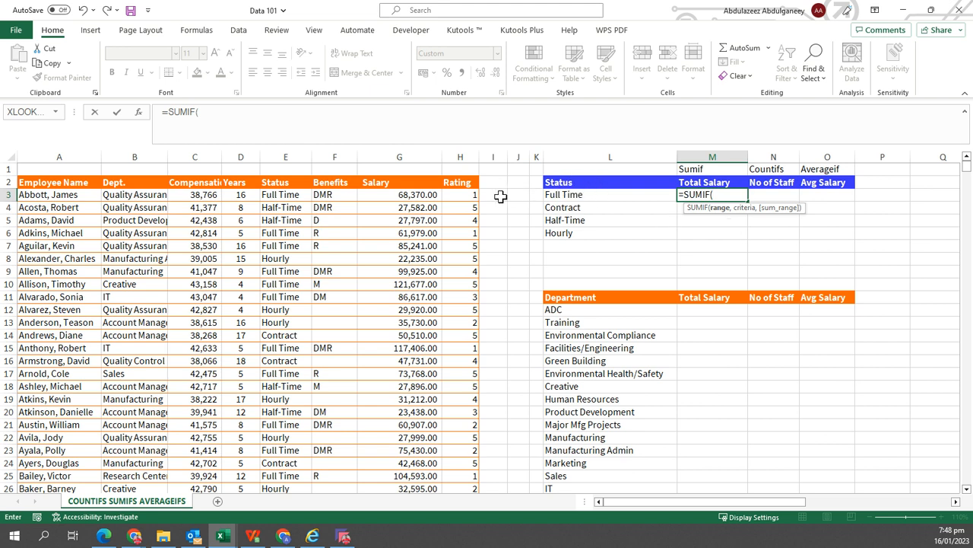
click(279, 174)
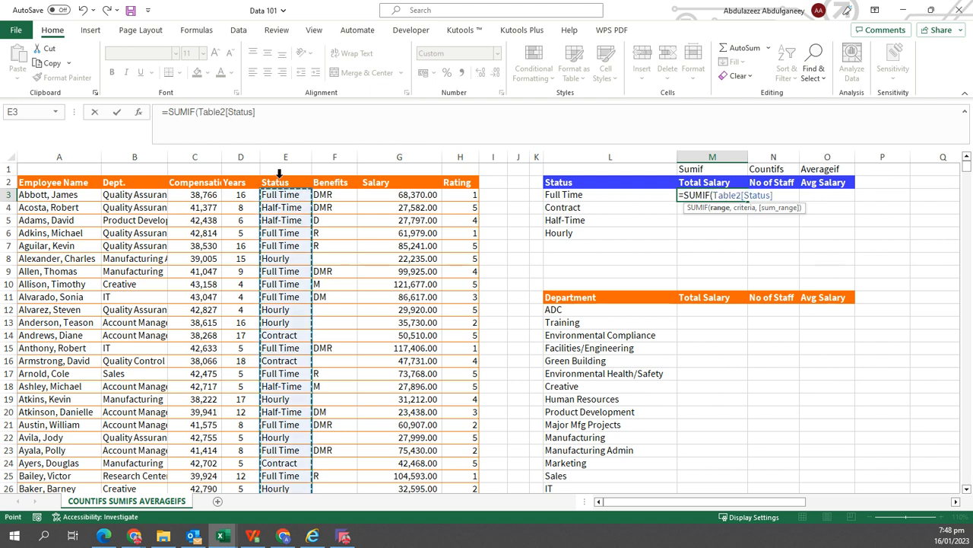
text(,)
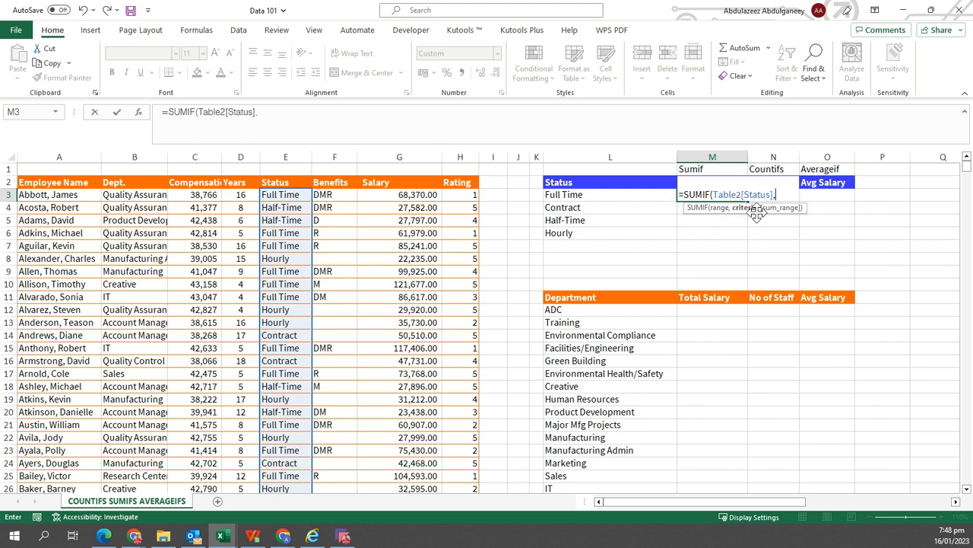
click(623, 194)
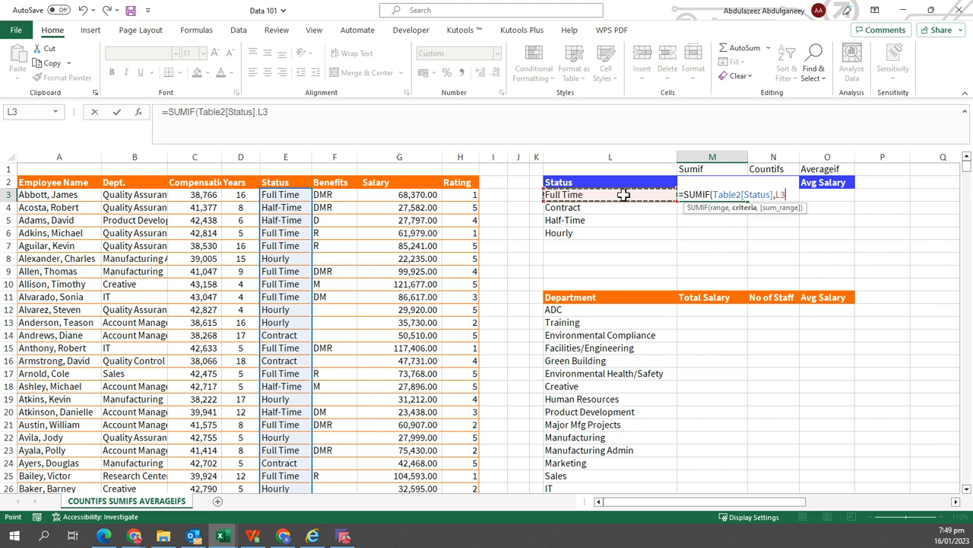
text(,)
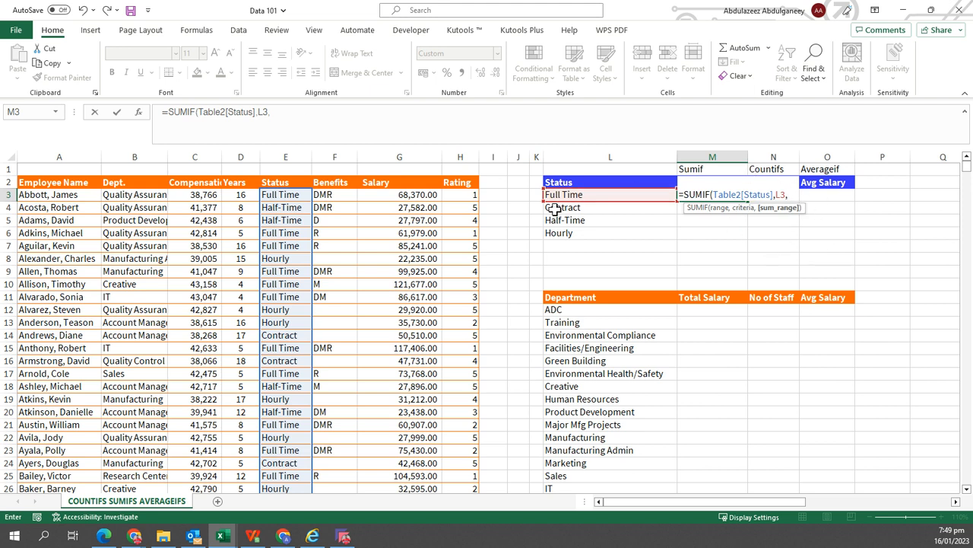
click(410, 172)
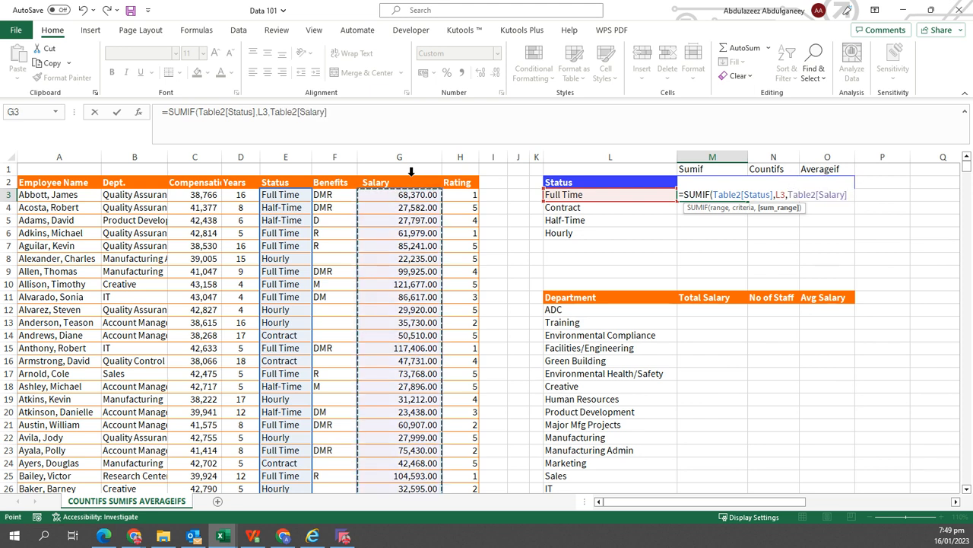
key(ctrl+Return)
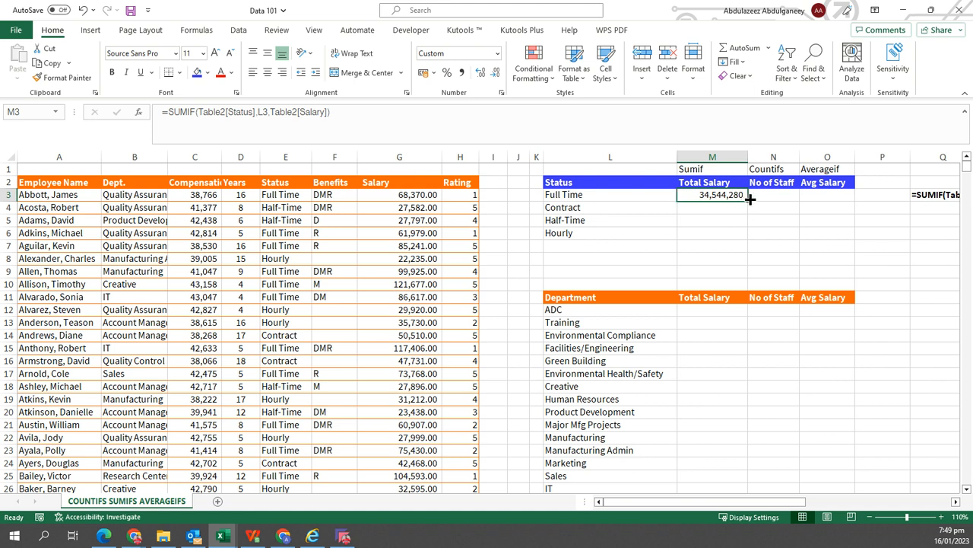
drag(749, 217, 750, 238)
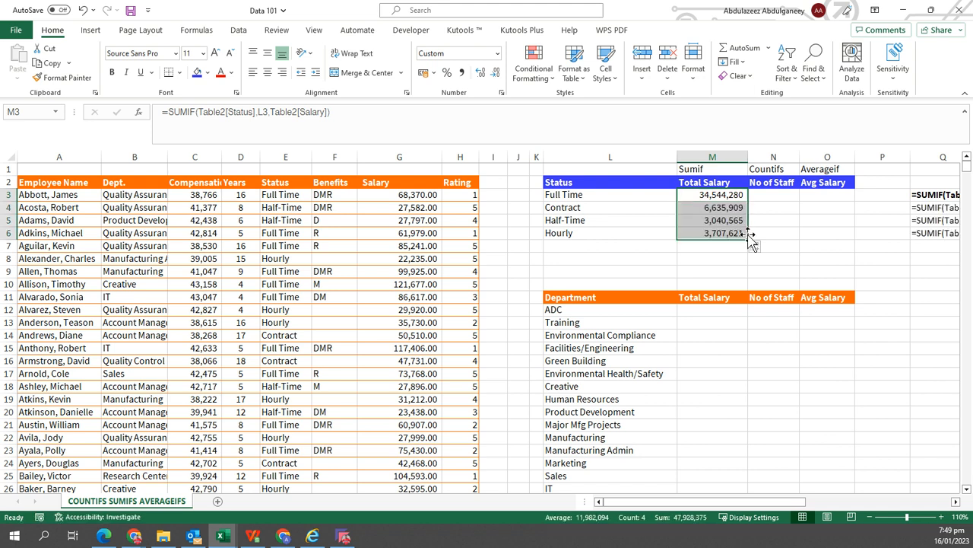
Step: Change the function label in N1 to Countif
click(776, 169)
click(563, 117)
key(BackSpace)
key(ctrl+Return)
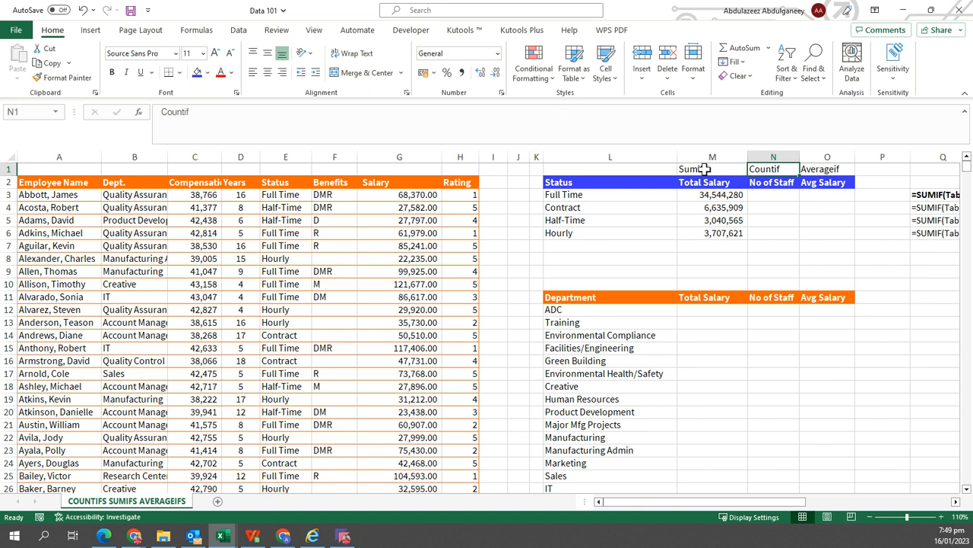
Step: Enter =COUNTIF(Table2[Status],L3) in N3 and fill it down to N6 to count the staff per status
click(776, 193)
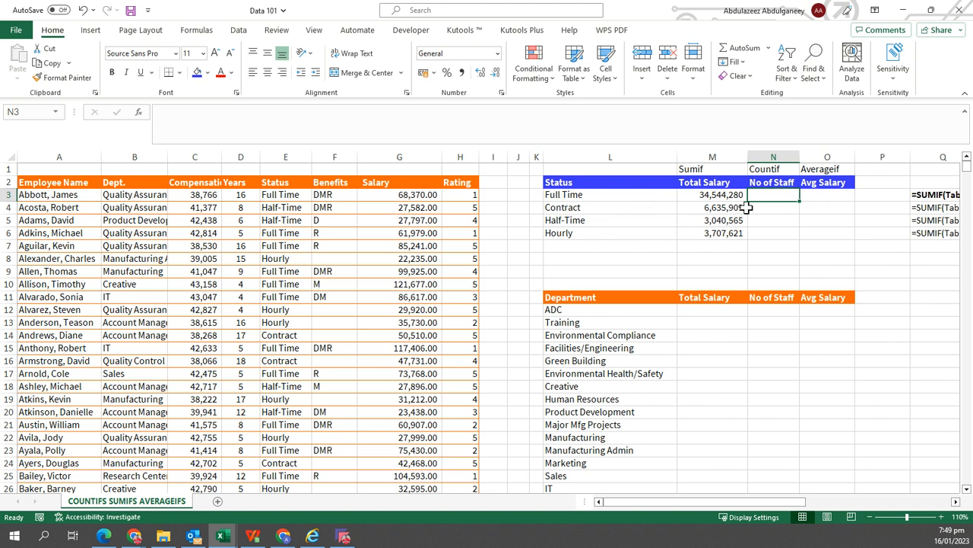
text(=)
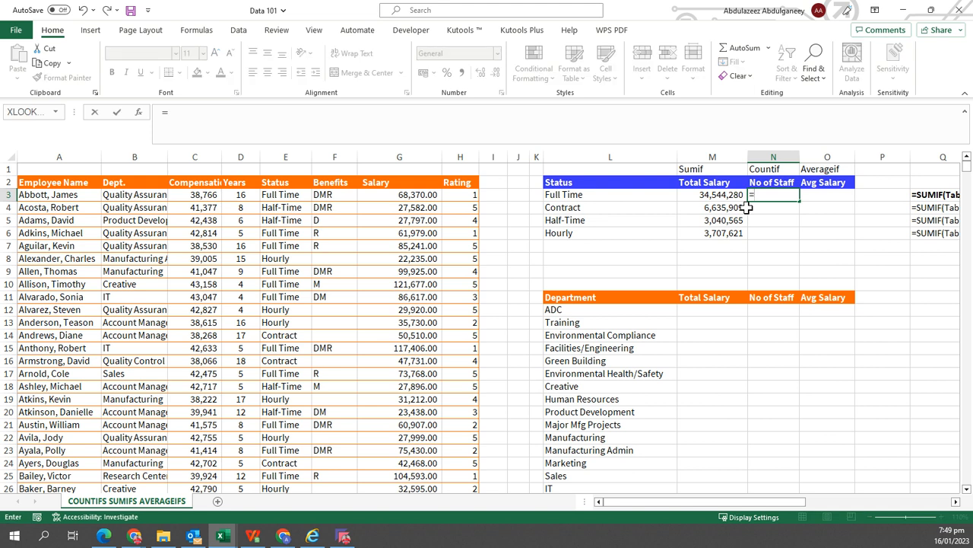
text(countif)
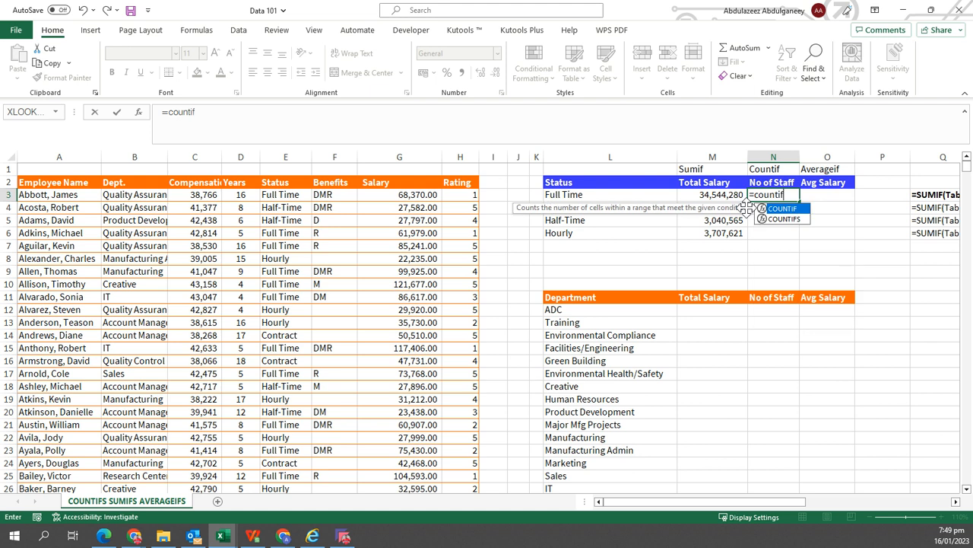
key(Tab)
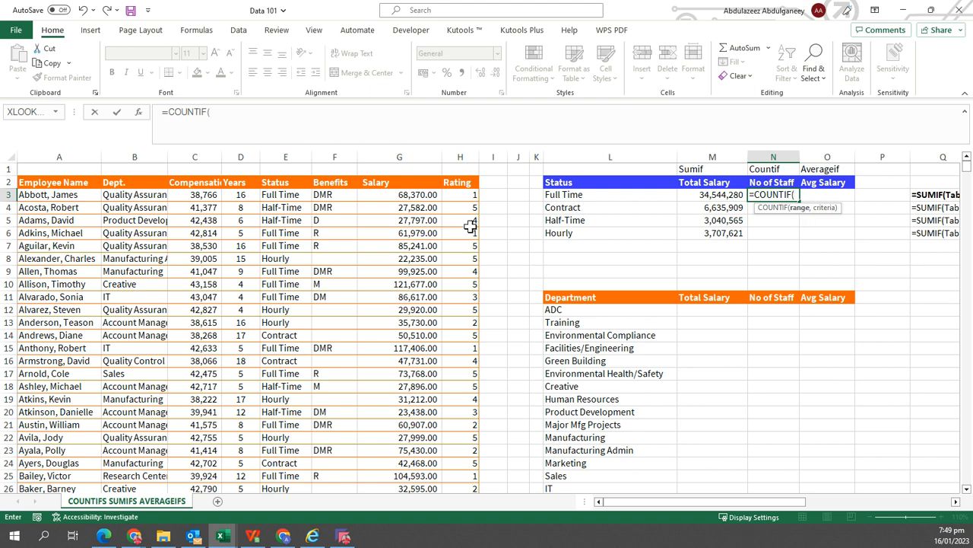
click(283, 173)
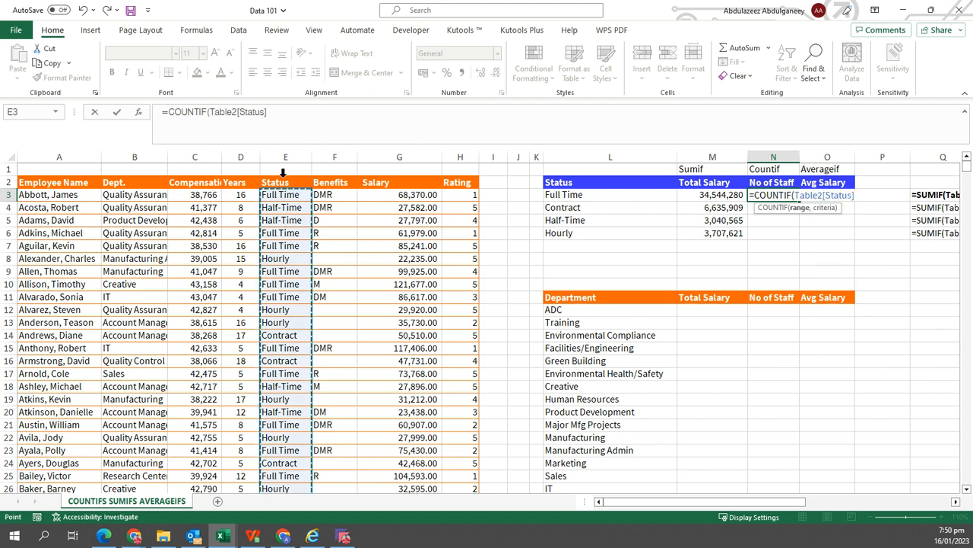
text(,)
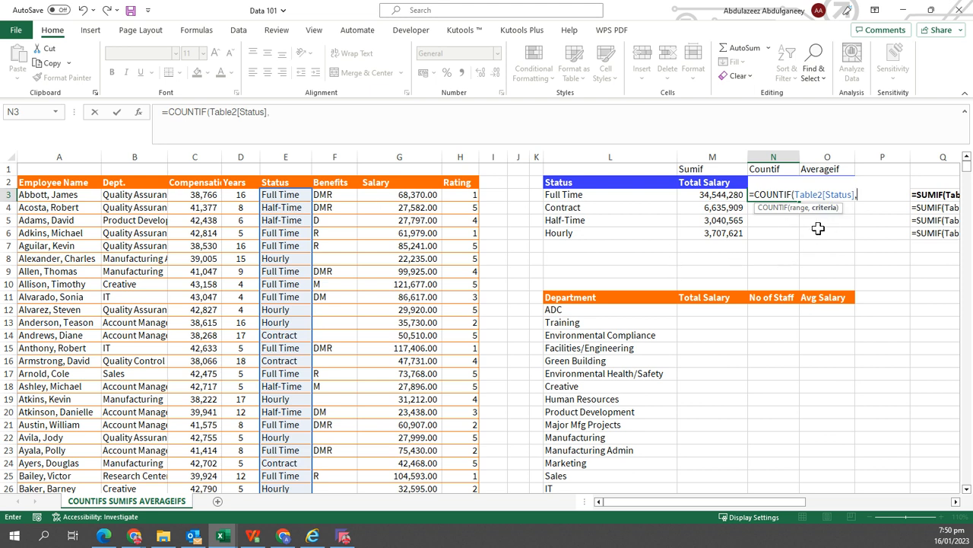
click(563, 196)
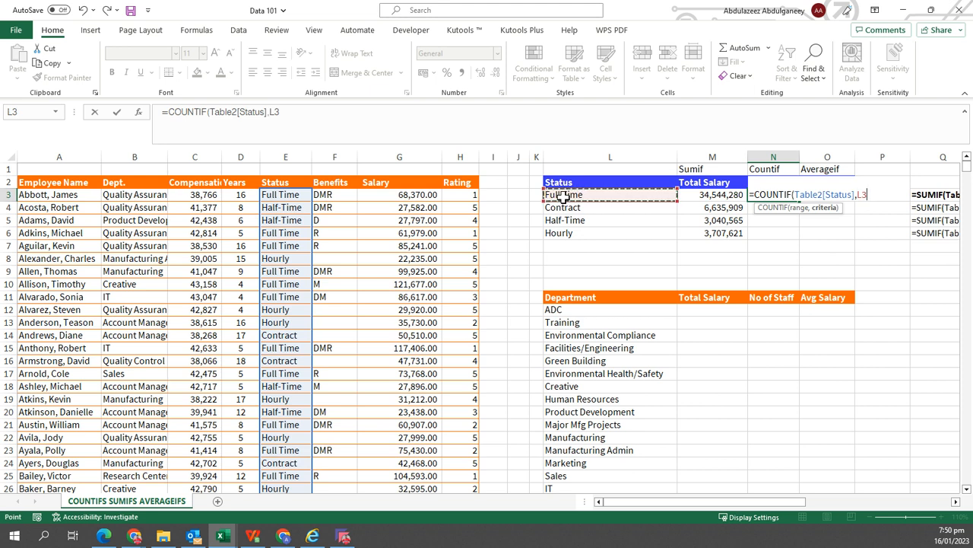
key(ctrl+Return)
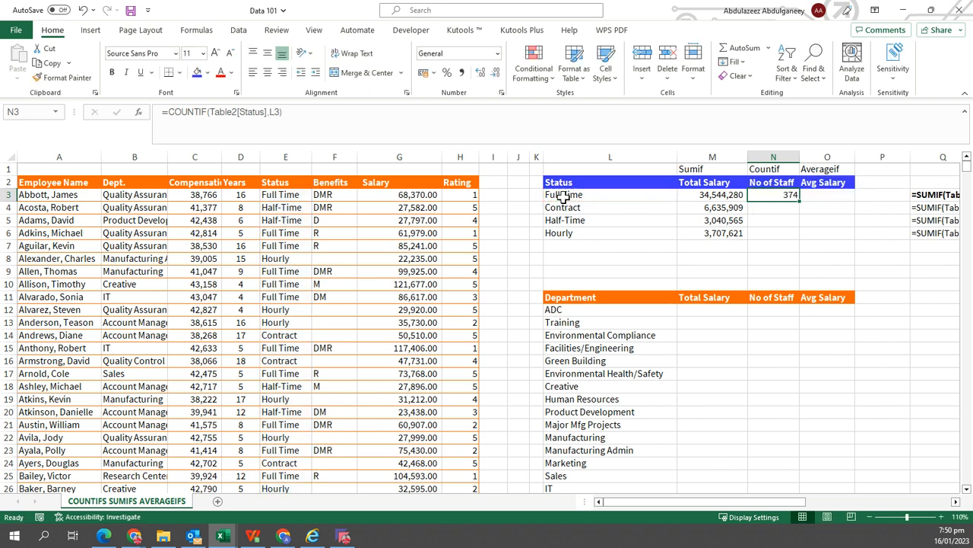
double_click(799, 200)
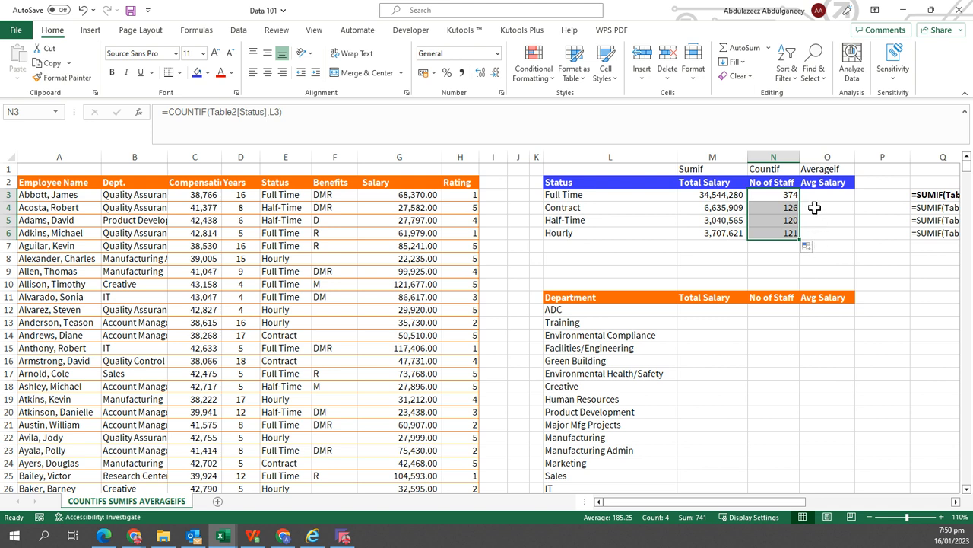
Step: Enter =AVERAGEIF(Table2[Status],L3,Table2[Salary]) in O3 and fill it down to O6 to average the salary per status
click(813, 194)
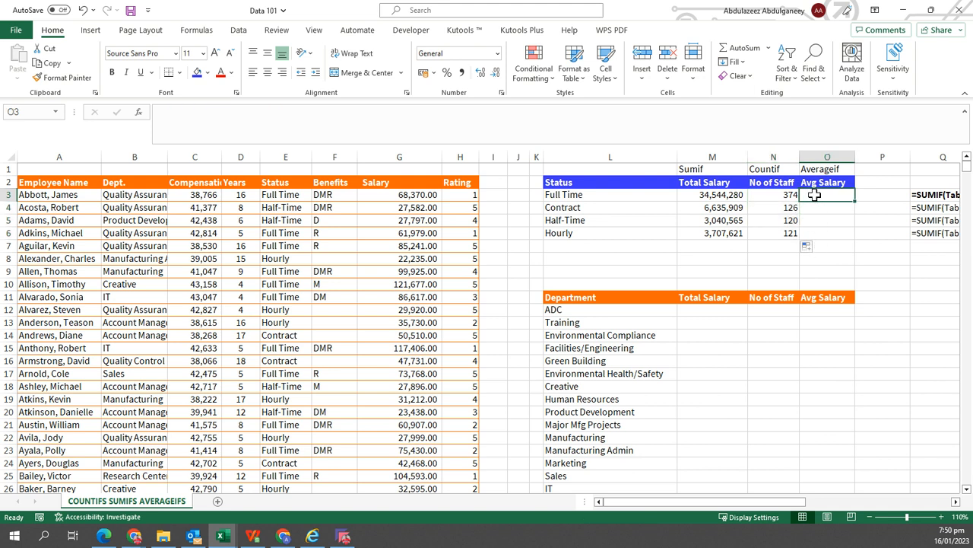
text(=ave)
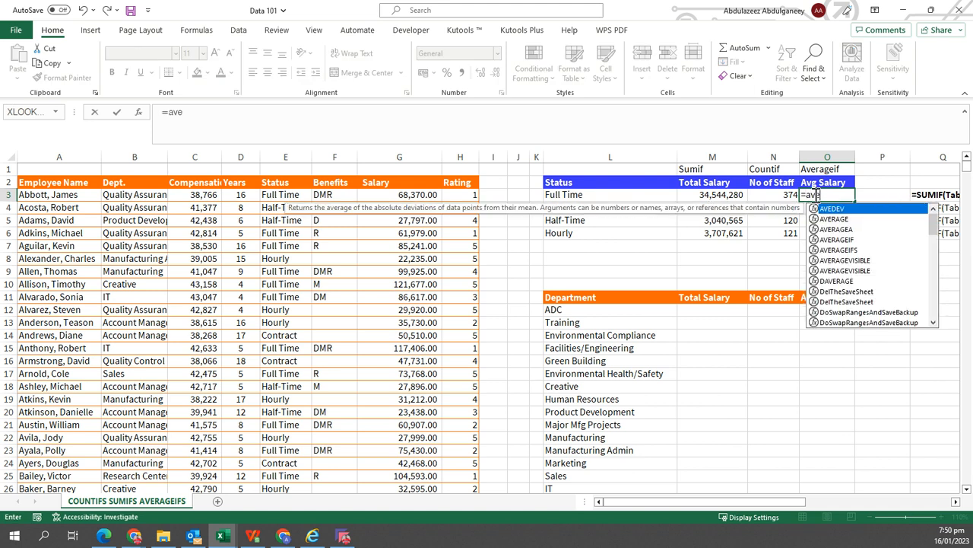
key(Down)
key(Down)
key(Down)
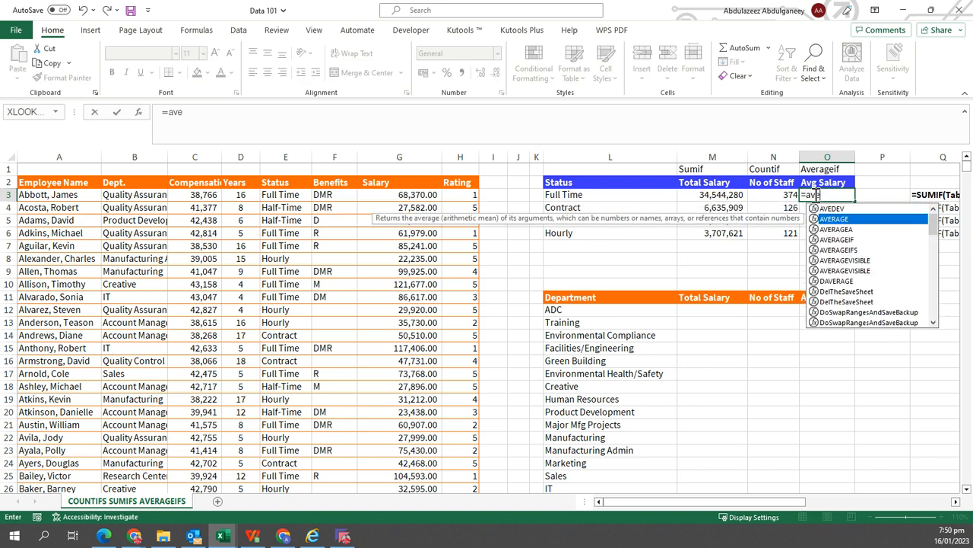
key(Tab)
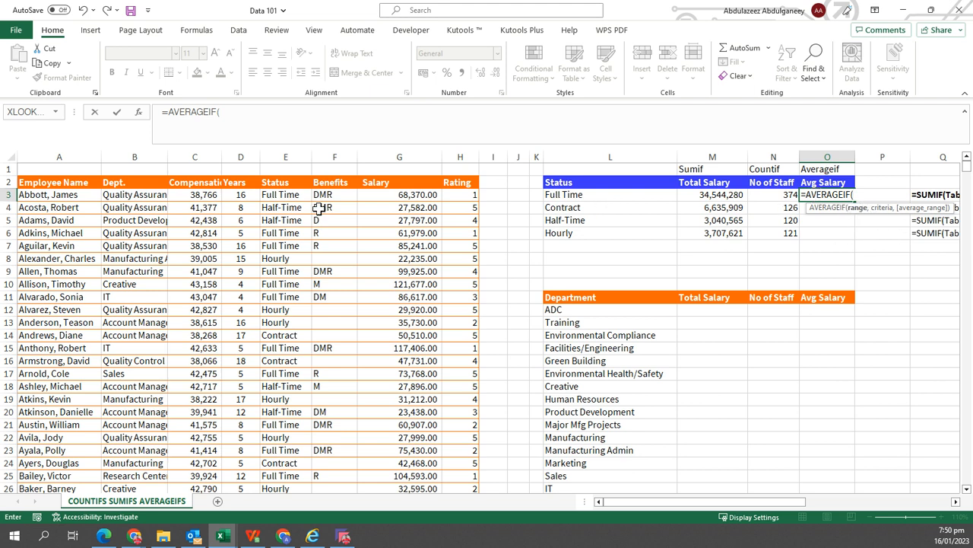
click(283, 174)
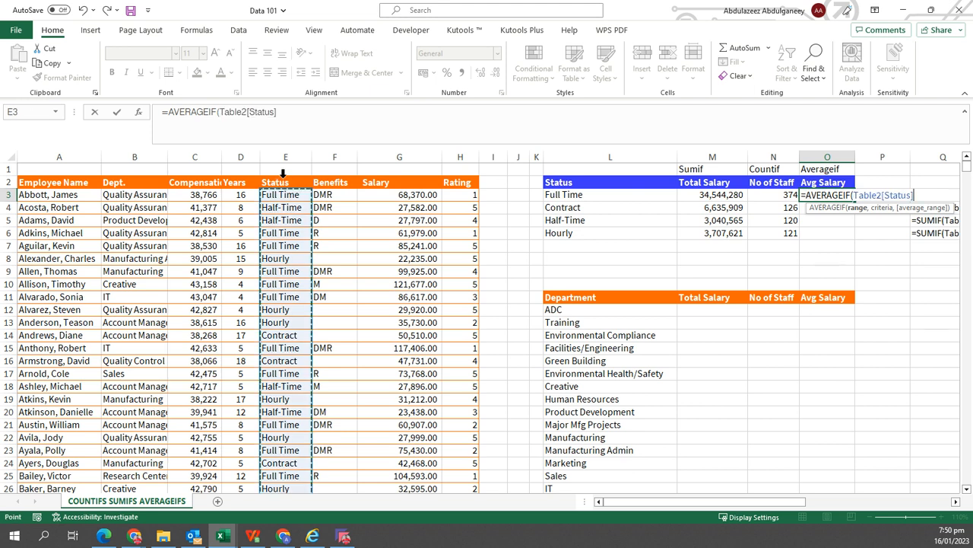
text(,)
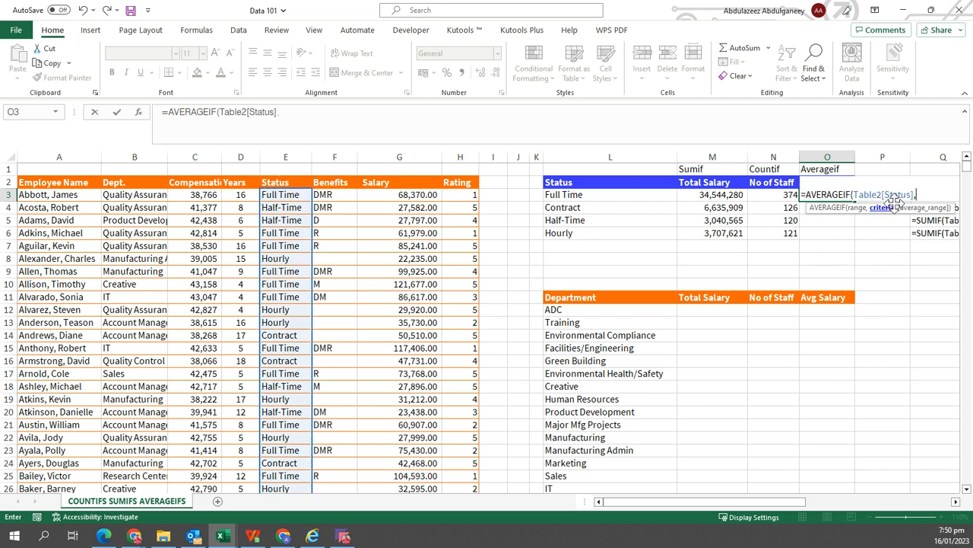
click(574, 195)
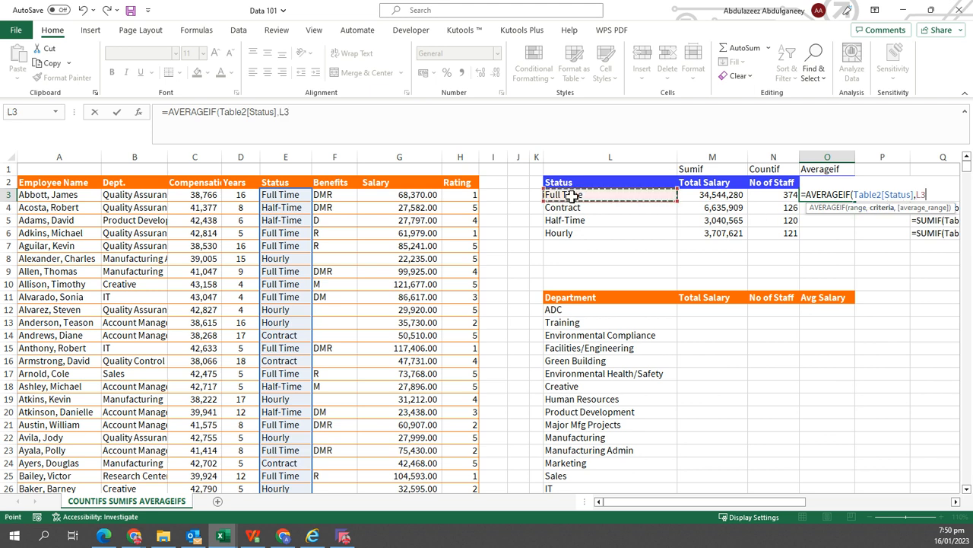
text(,)
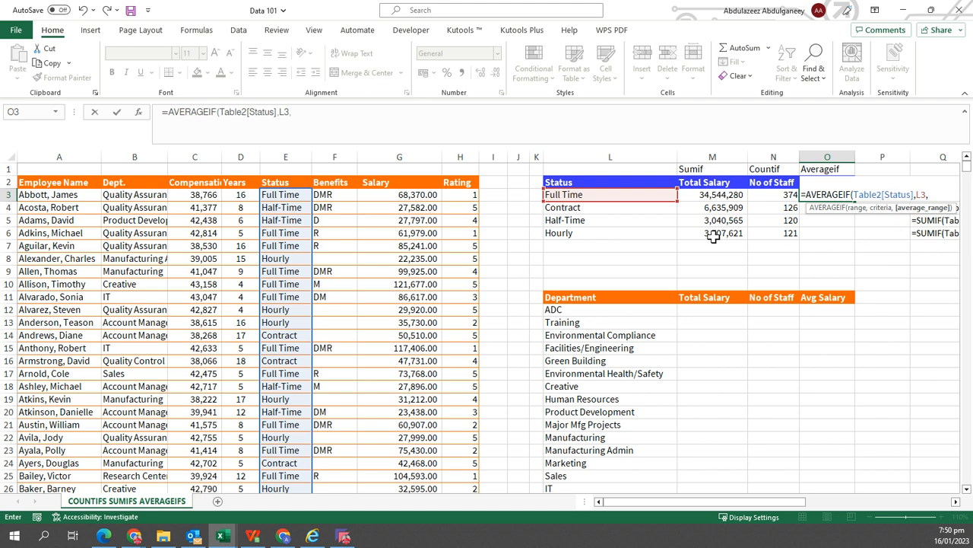
click(419, 173)
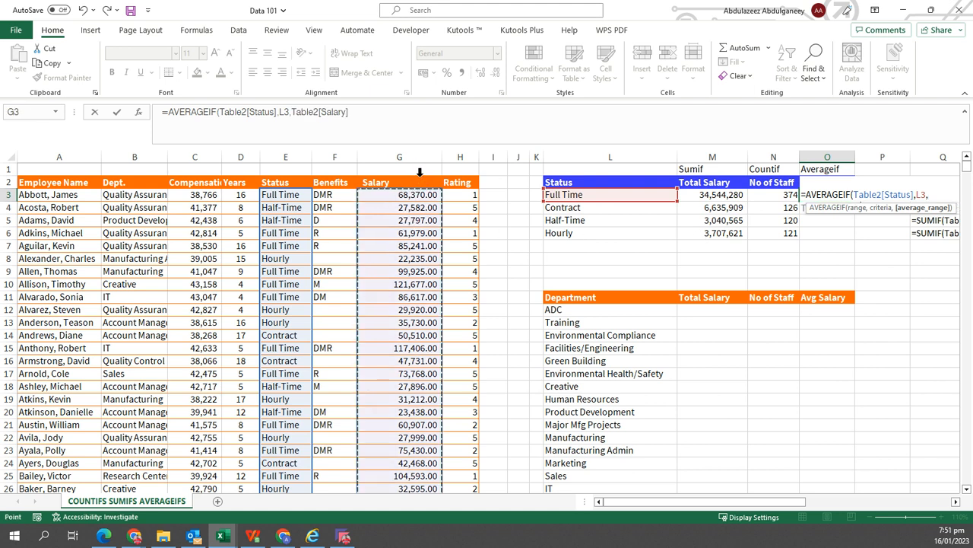
key(ctrl+Return)
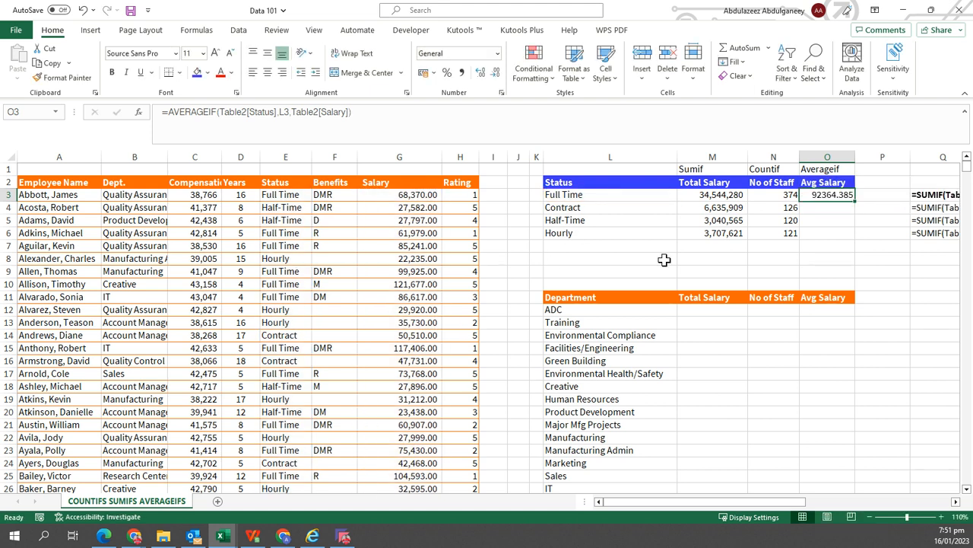
drag(856, 202, 843, 236)
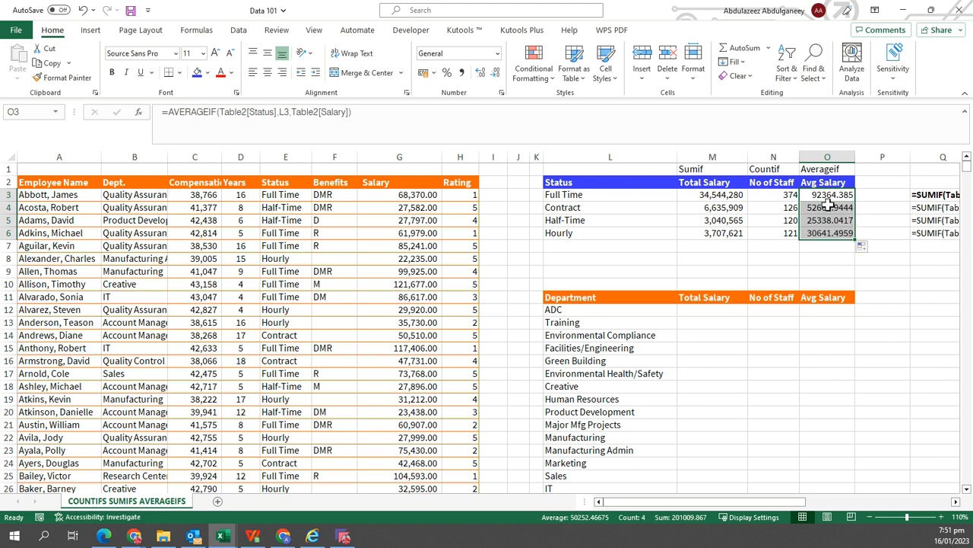